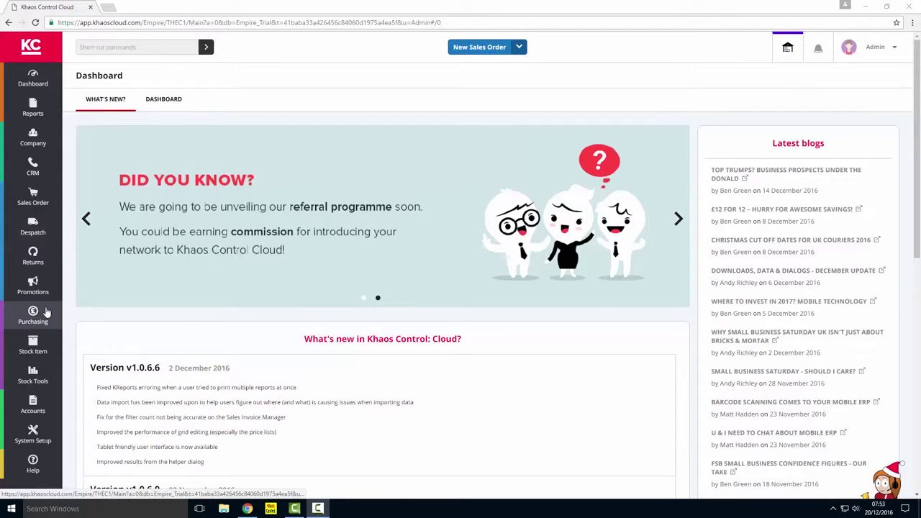
# Create a new purchase order for the supplier Andys Test Supplier
pyautogui.click(42, 323)
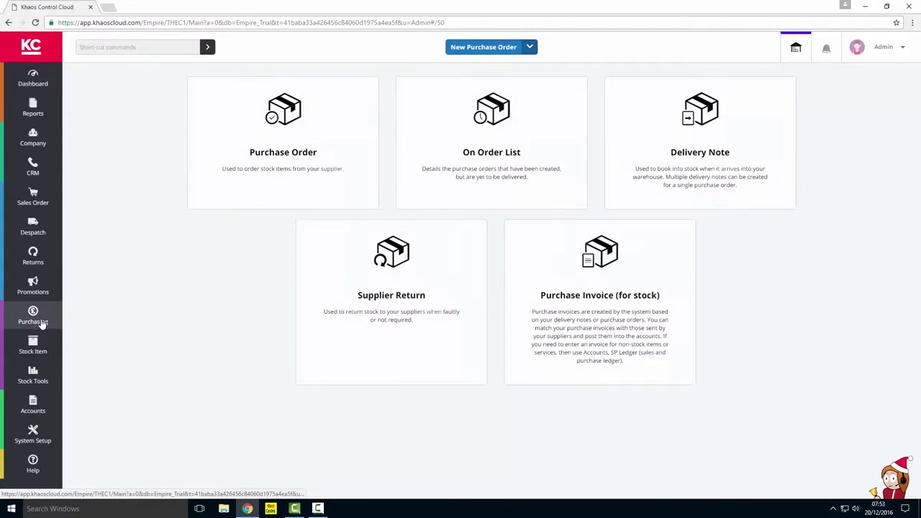
pyautogui.click(486, 50)
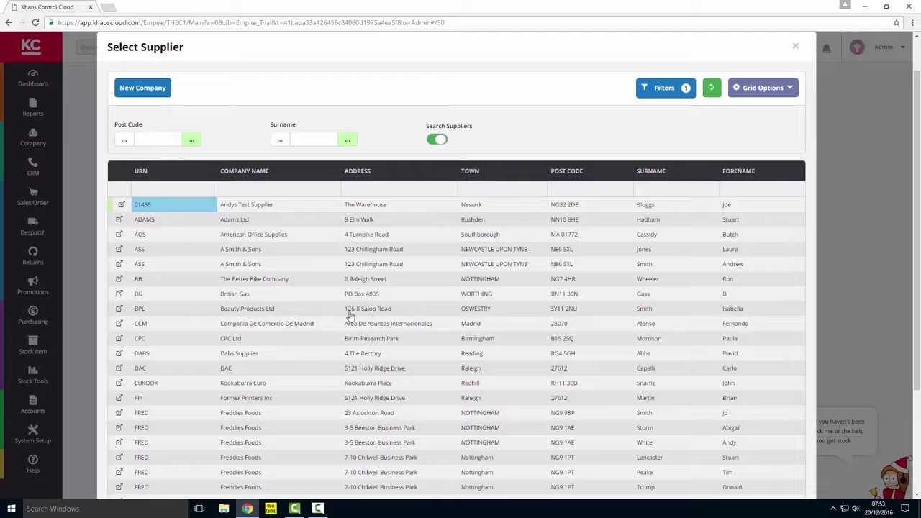
pyautogui.click(278, 207)
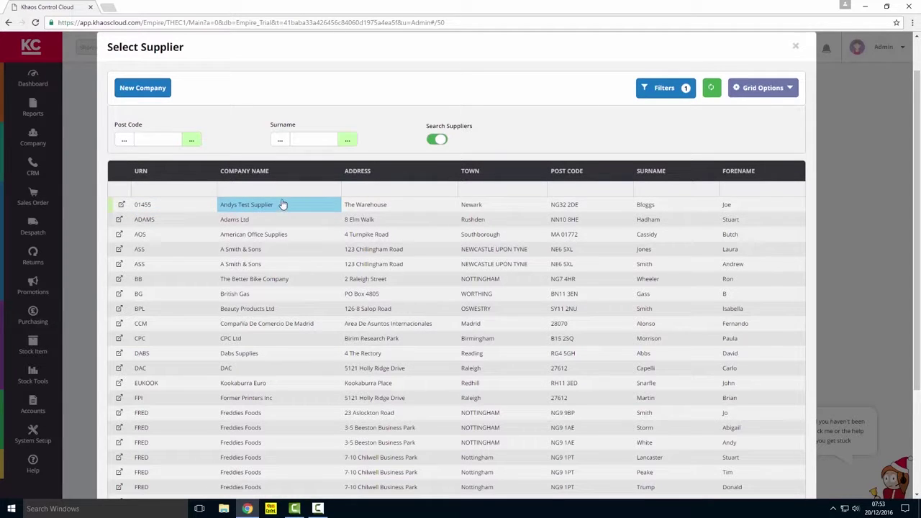
pyautogui.doubleClick(277, 207)
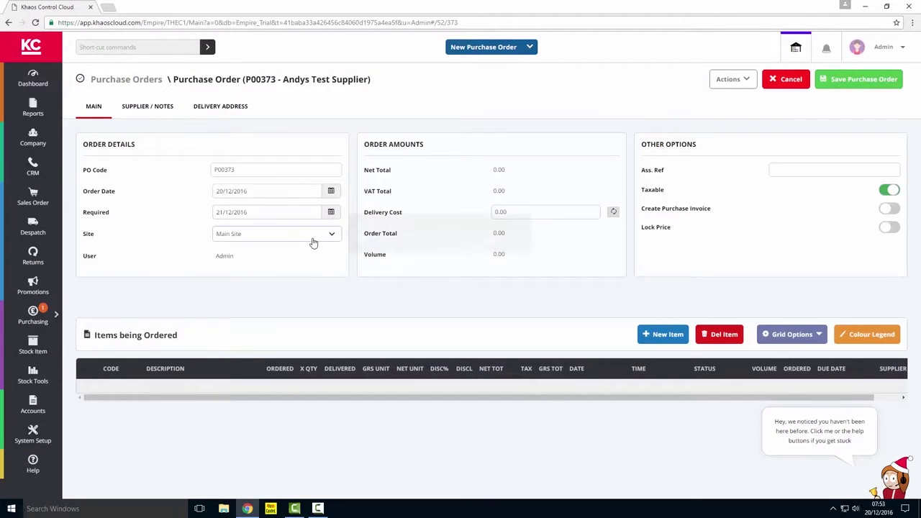
# Set the purchase order's required date to 12/01/2017
pyautogui.moveTo(267, 171)
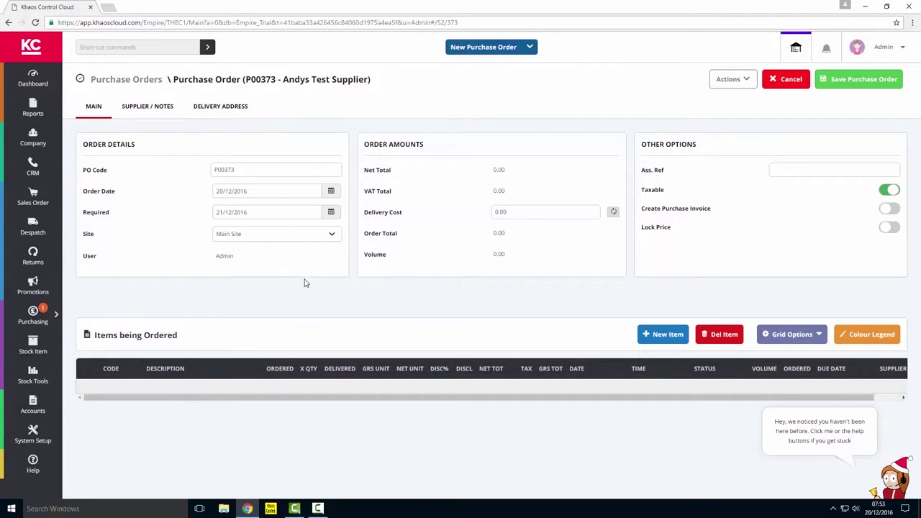
pyautogui.click(246, 169)
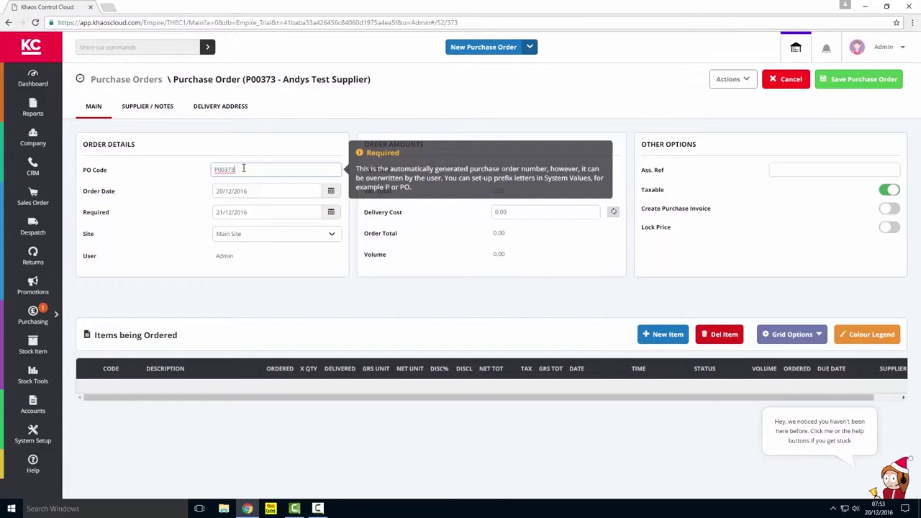
pyautogui.click(266, 212)
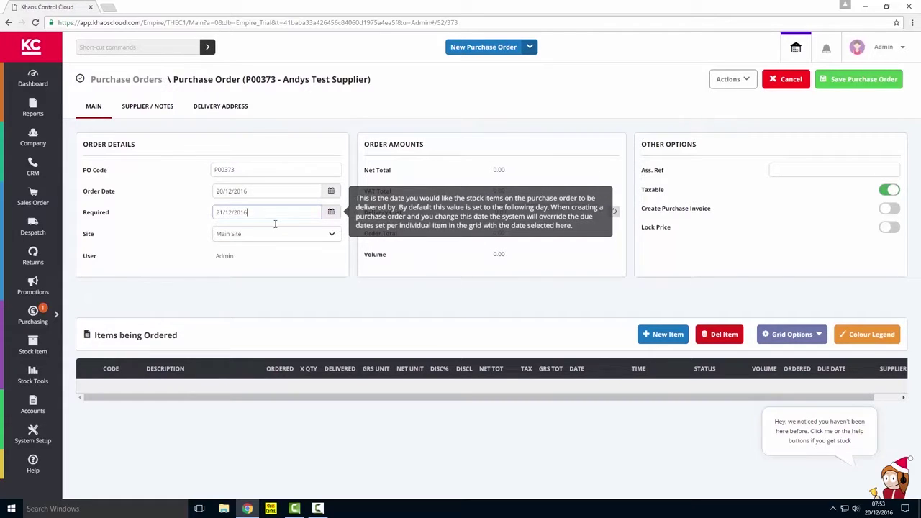
pyautogui.click(330, 212)
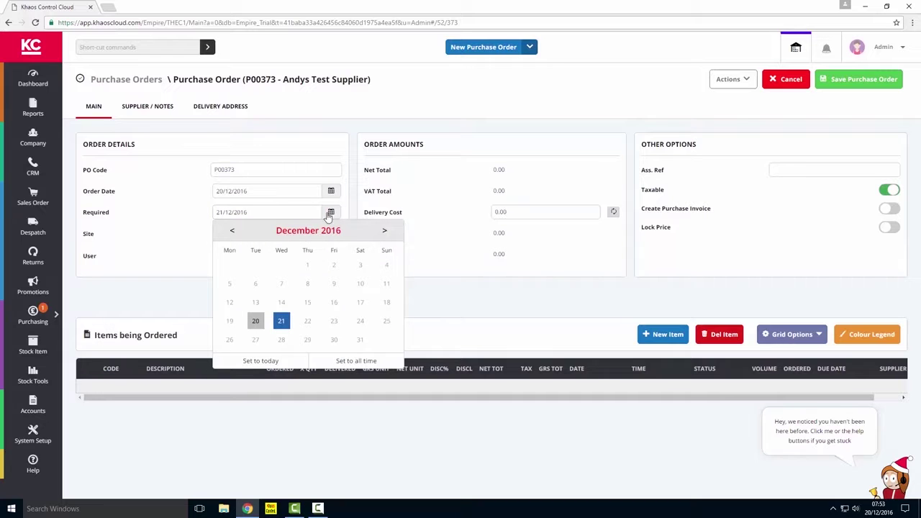
pyautogui.click(386, 233)
pyautogui.click(307, 302)
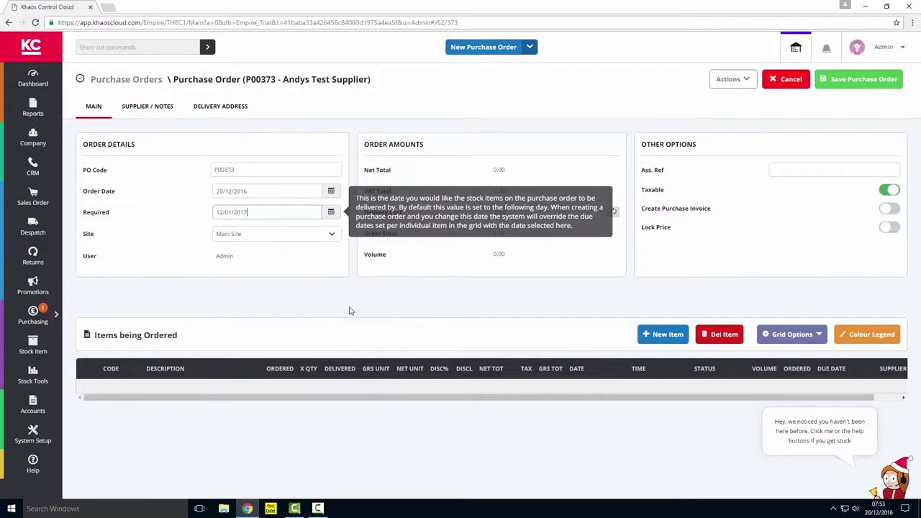
# Review the sites that the ordered items can be booked into, without changing the selection
pyautogui.click(262, 234)
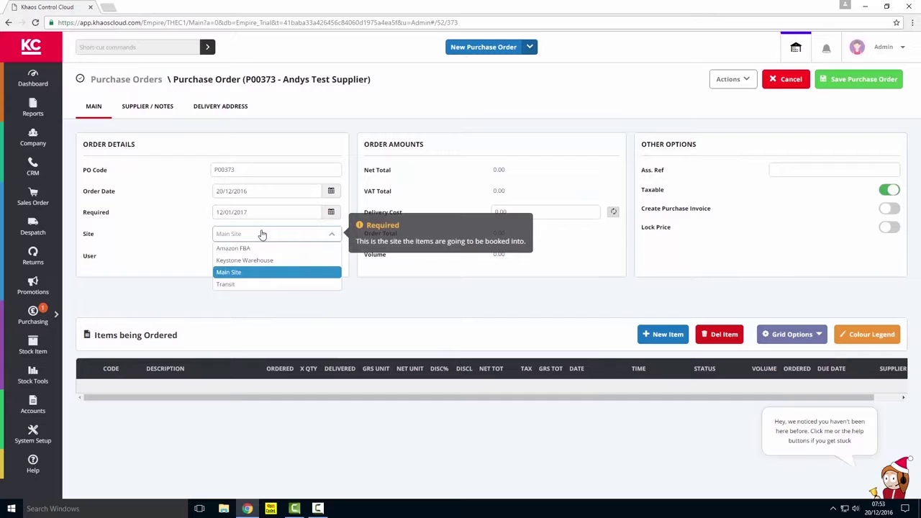
pyautogui.click(262, 236)
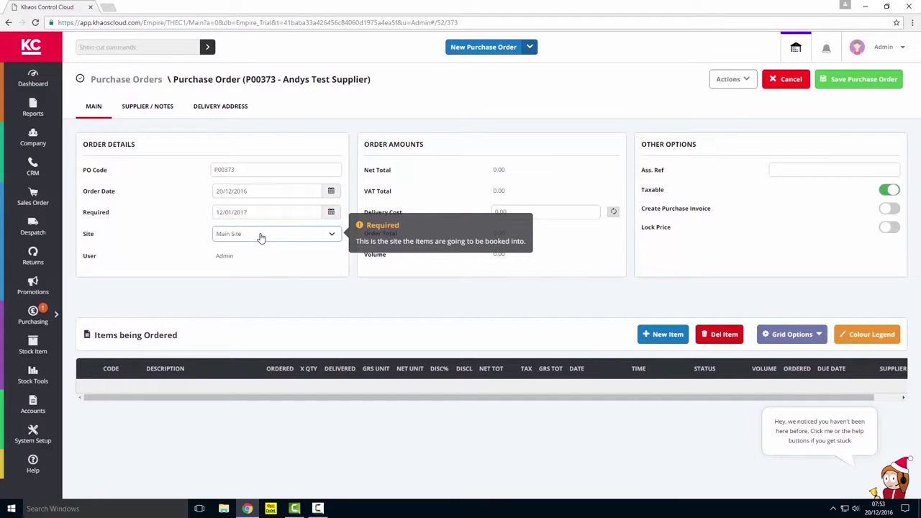
pyautogui.click(262, 238)
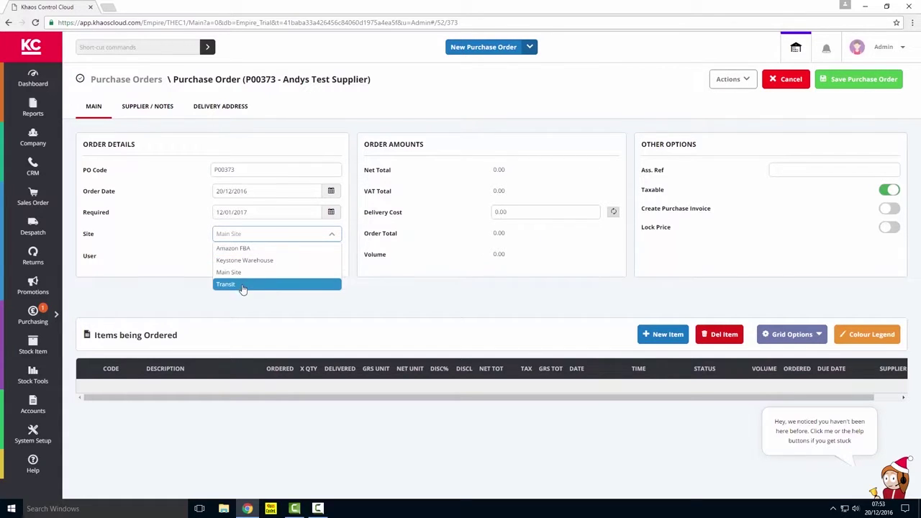
pyautogui.click(164, 257)
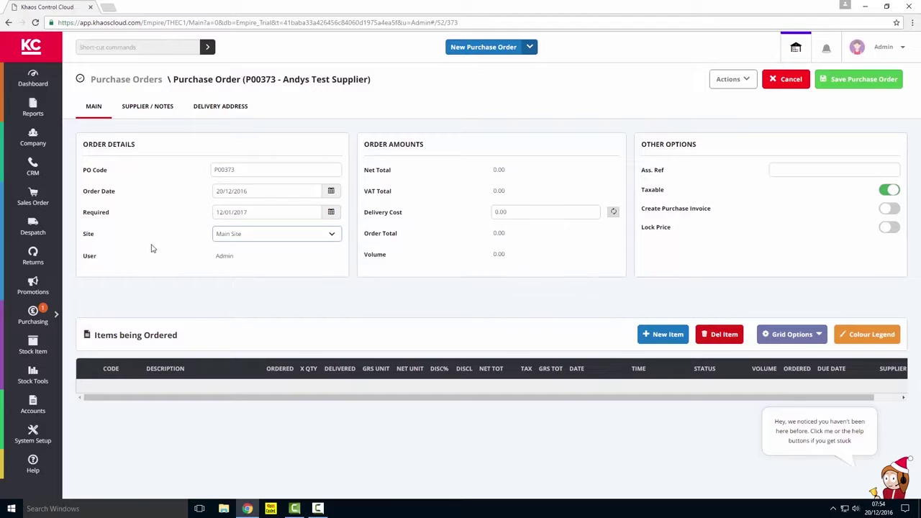
pyautogui.moveTo(137, 242)
# Add the stock item Tiger Shark Great White Anti-slice Driver to the purchase order
pyautogui.click(666, 337)
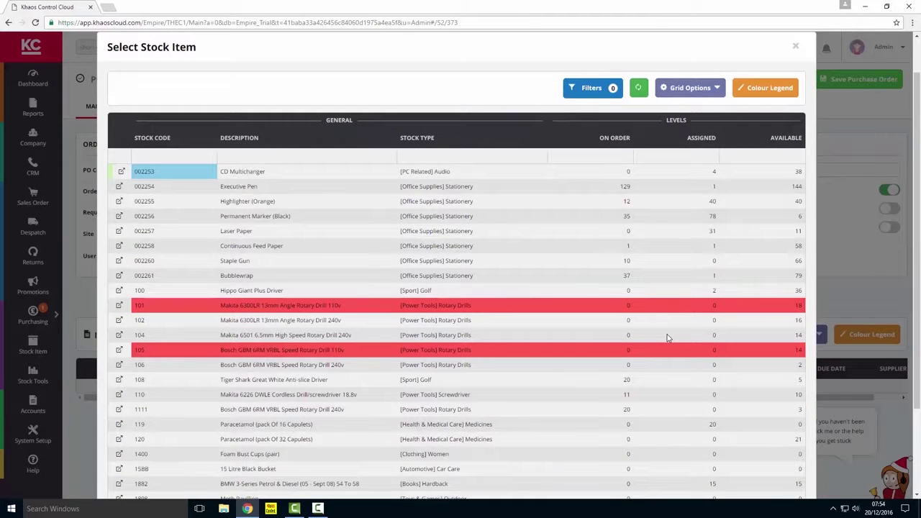
pyautogui.scroll(-2, 485, 281)
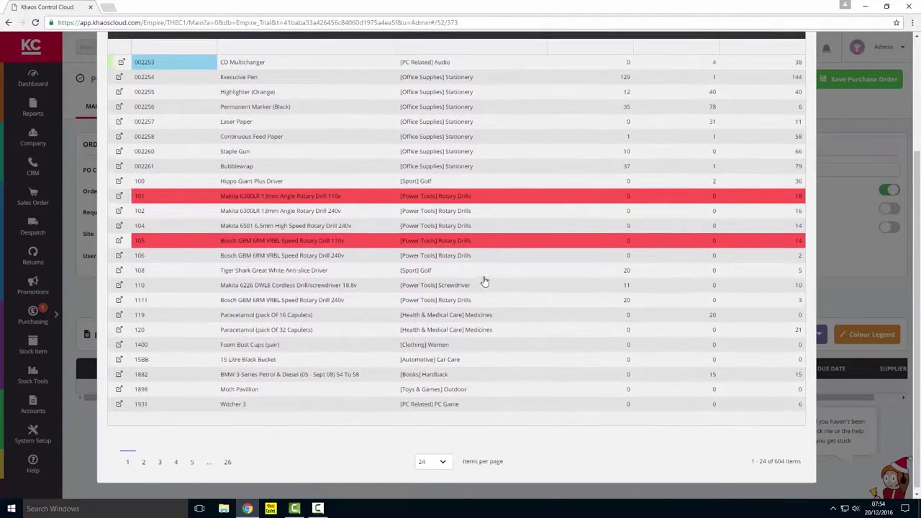
pyautogui.scroll(2, 484, 281)
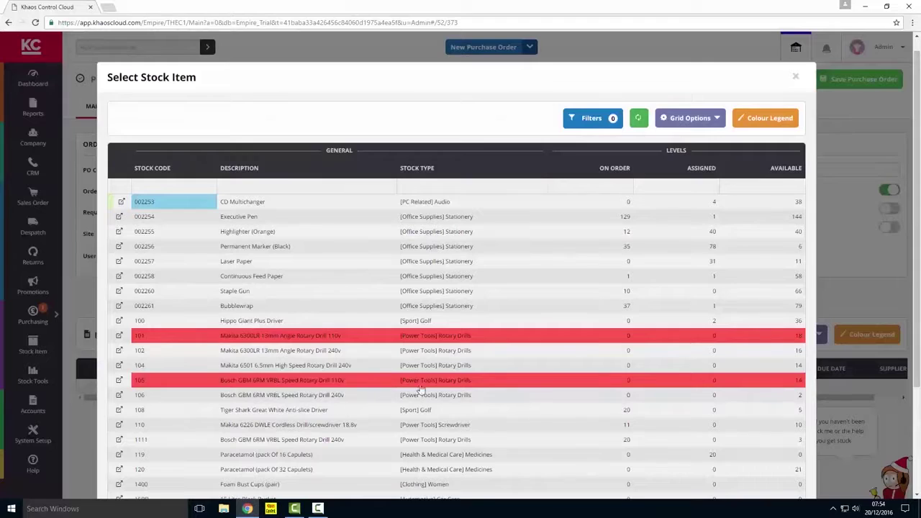
pyautogui.scroll(-1, 422, 390)
pyautogui.doubleClick(335, 363)
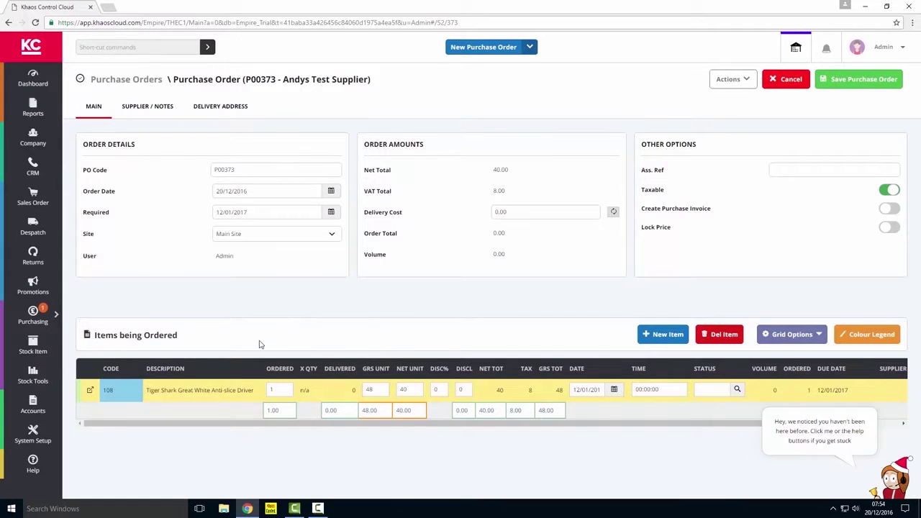
# Set the Tiger Shark driver's ordered quantity to 10 and its net unit price to 39
pyautogui.click(284, 391)
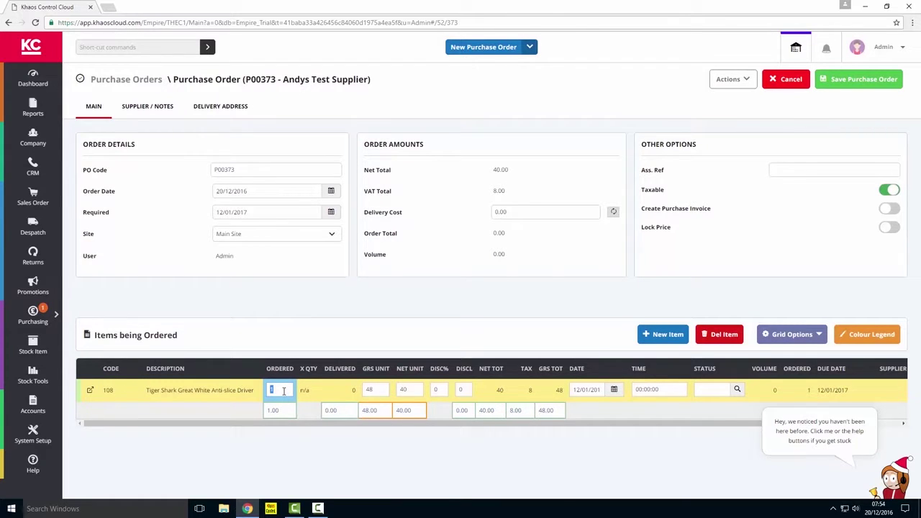
pyautogui.write('10')
pyautogui.press('Return')
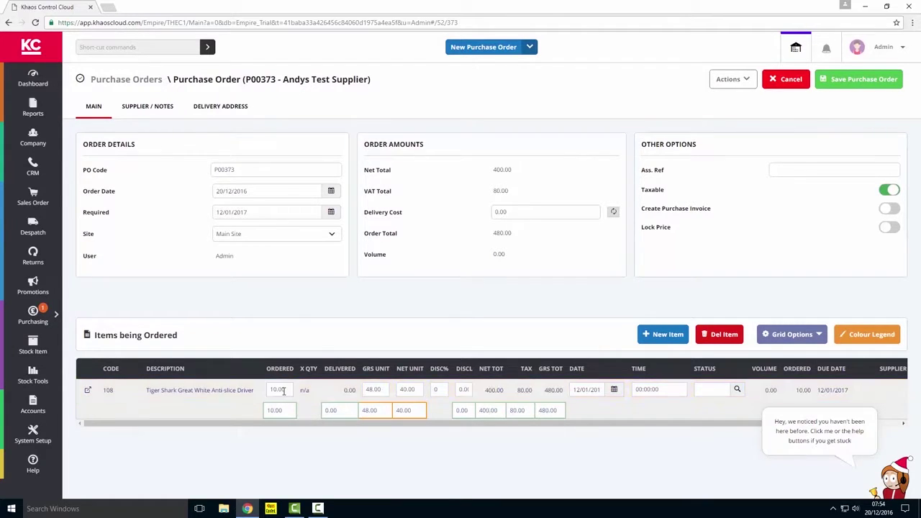
pyautogui.click(403, 390)
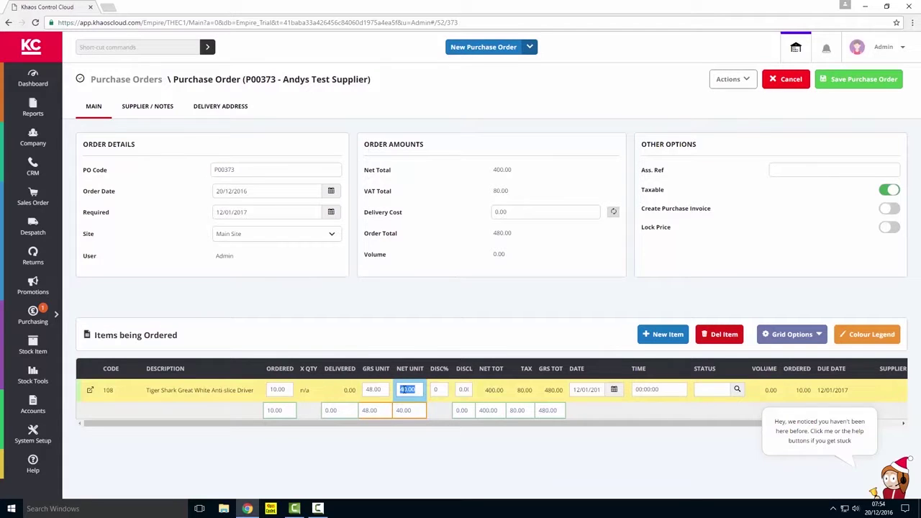
pyautogui.click(374, 390)
pyautogui.click(404, 390)
pyautogui.write('39')
pyautogui.press('Return')
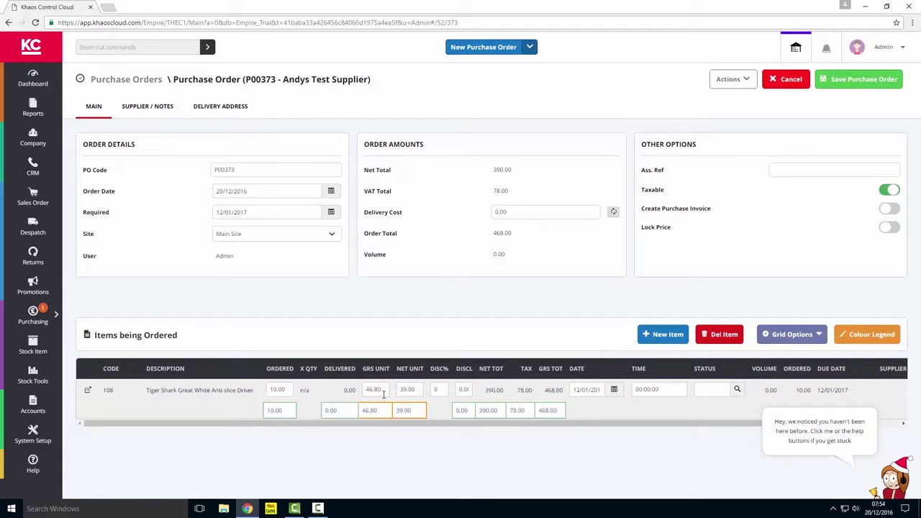
# Check the driver line's gross unit price and compare its due date with the order's required date
pyautogui.click(376, 391)
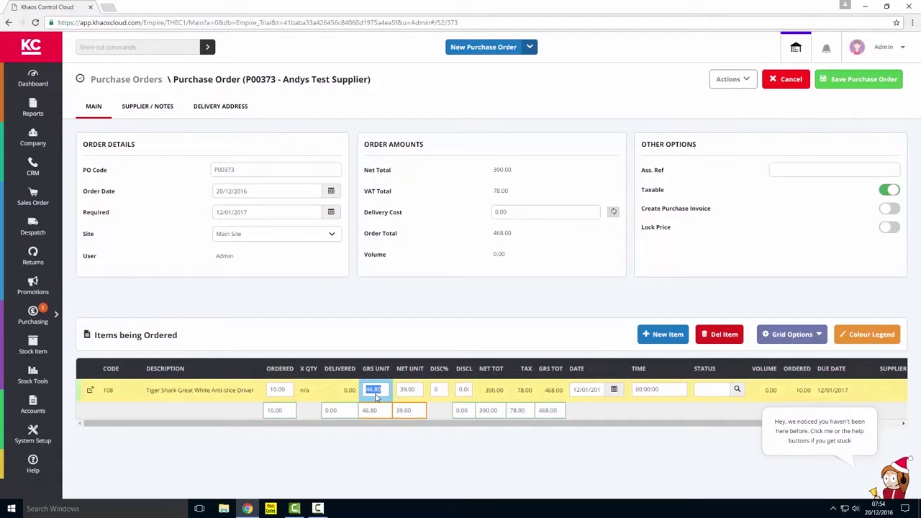
pyautogui.click(589, 390)
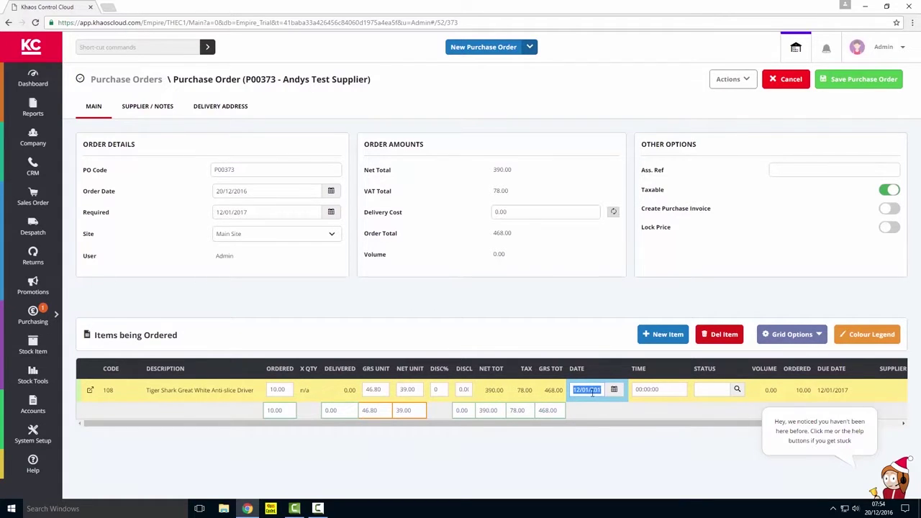
pyautogui.moveTo(257, 212); pyautogui.dragTo(211, 212)
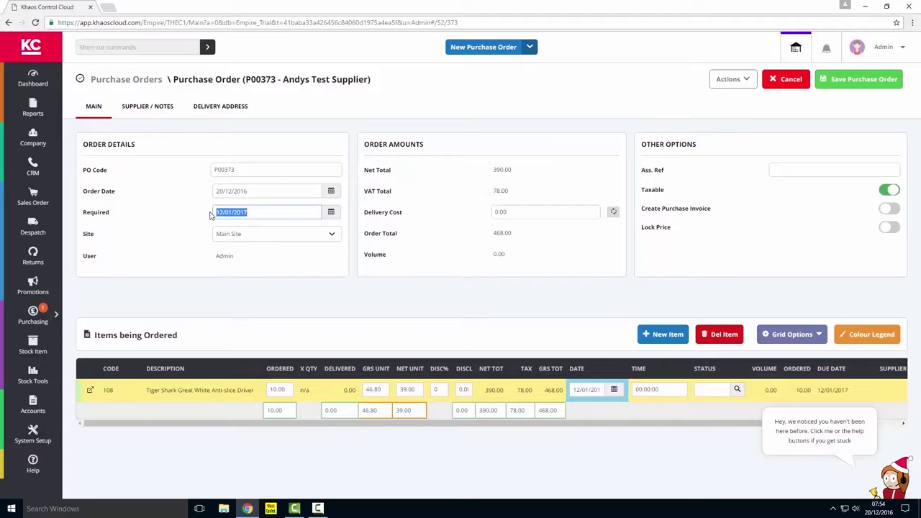
pyautogui.click(597, 391)
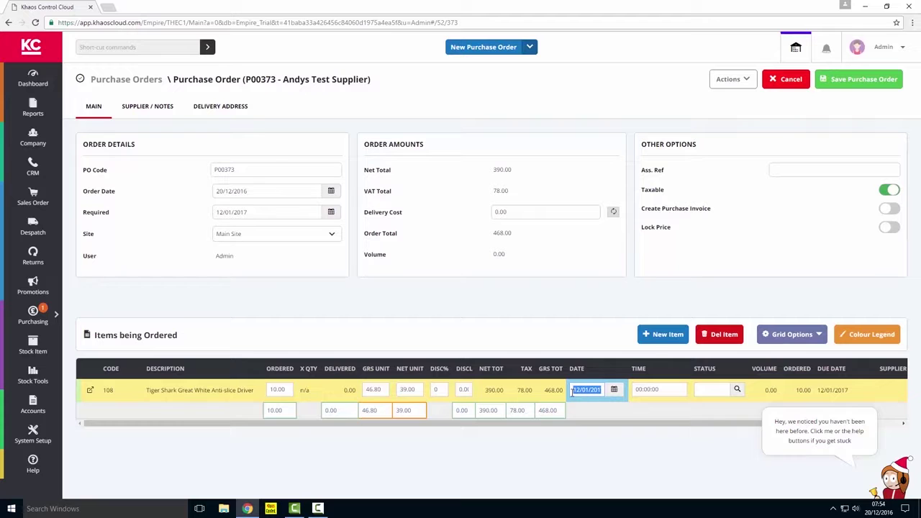
# Start adding another item and filter the stock list by the supplier Andys Test Supplier
pyautogui.click(655, 337)
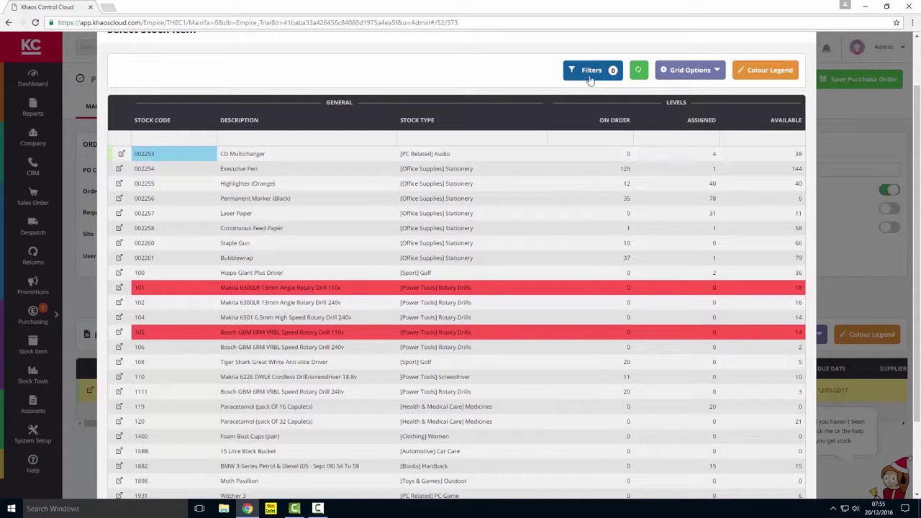
pyautogui.click(590, 75)
pyautogui.click(503, 252)
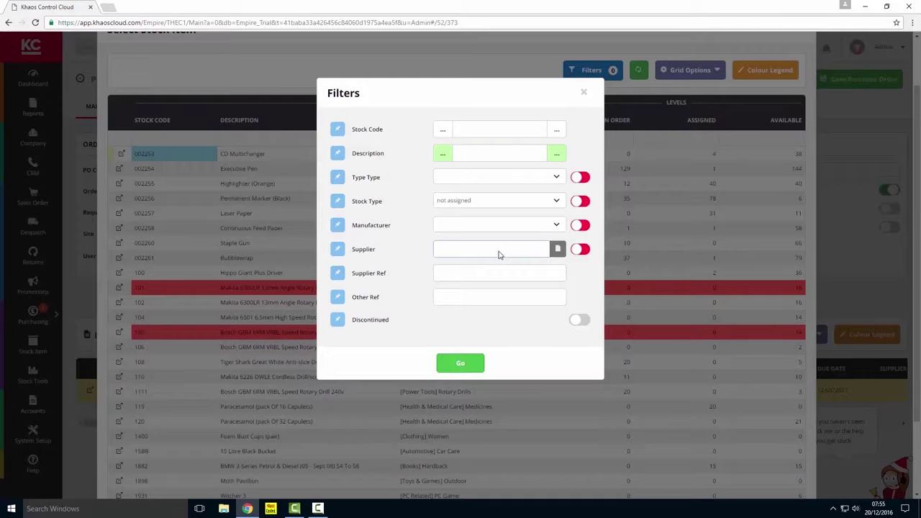
pyautogui.click(558, 250)
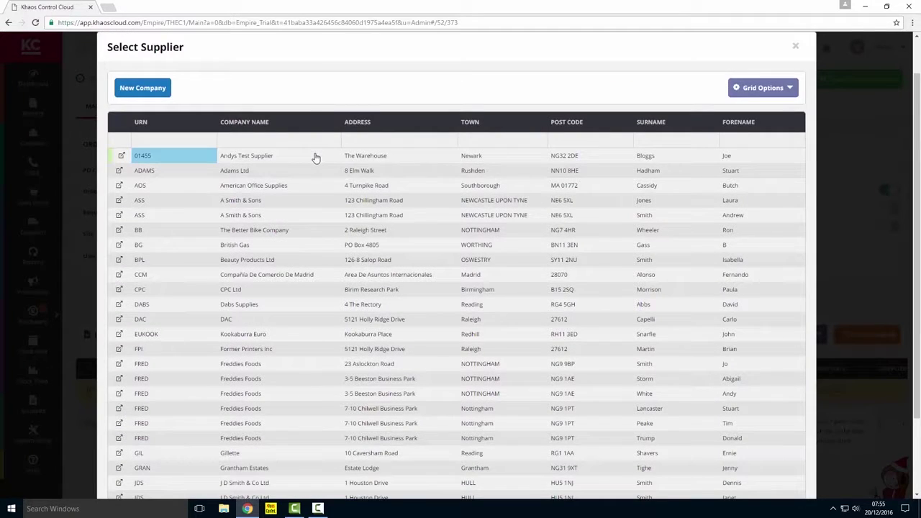
pyautogui.doubleClick(315, 157)
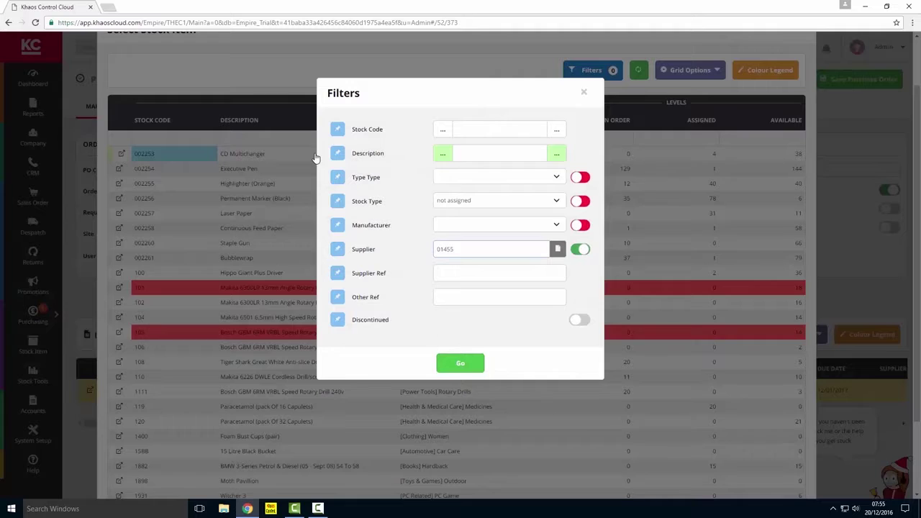
pyautogui.click(463, 365)
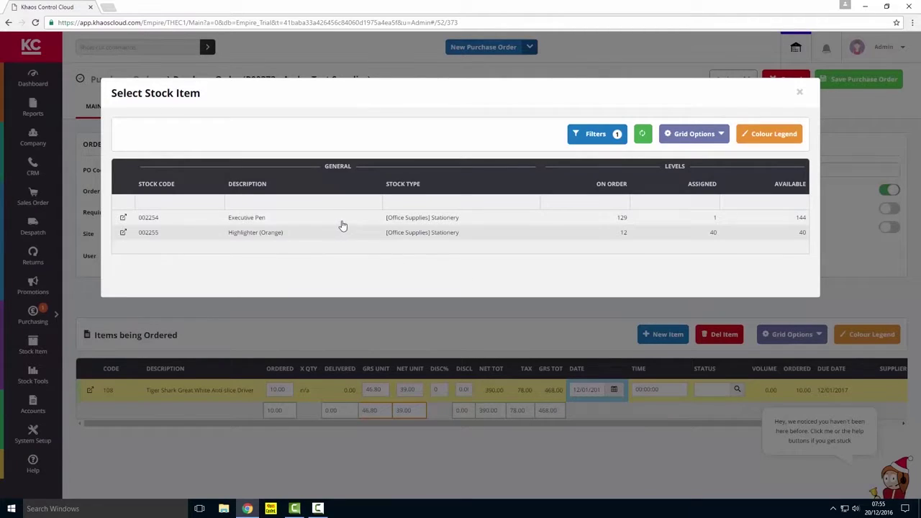
# Add the Executive Pen to the order and set its ordered quantity to 50
pyautogui.doubleClick(422, 218)
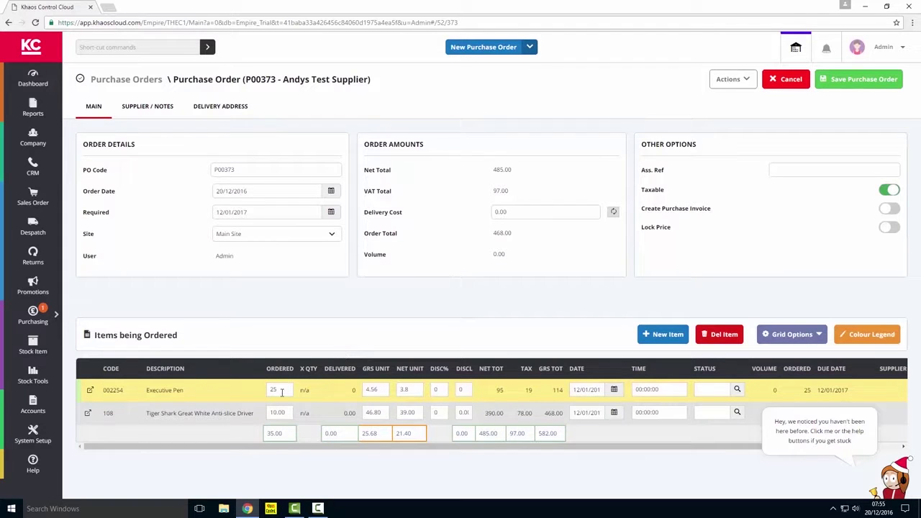
pyautogui.click(283, 389)
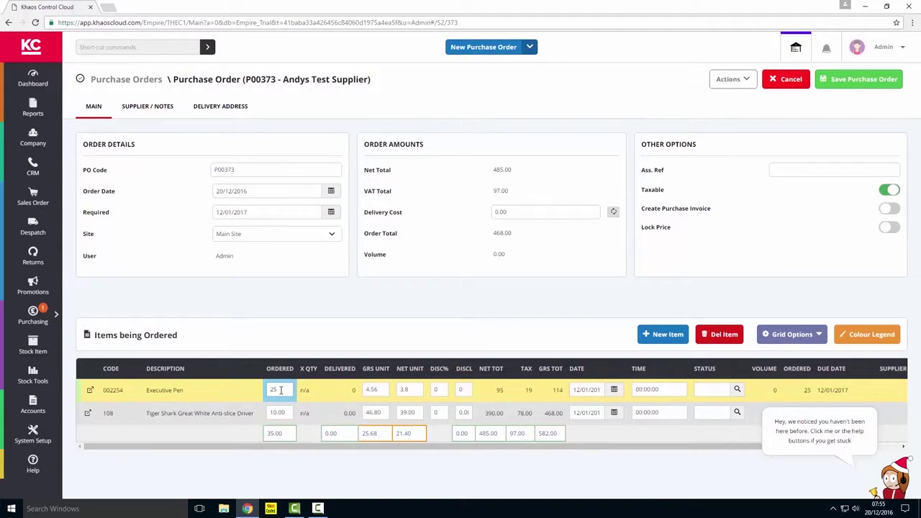
pyautogui.doubleClick(281, 392)
pyautogui.write('5')
pyautogui.press('Return')
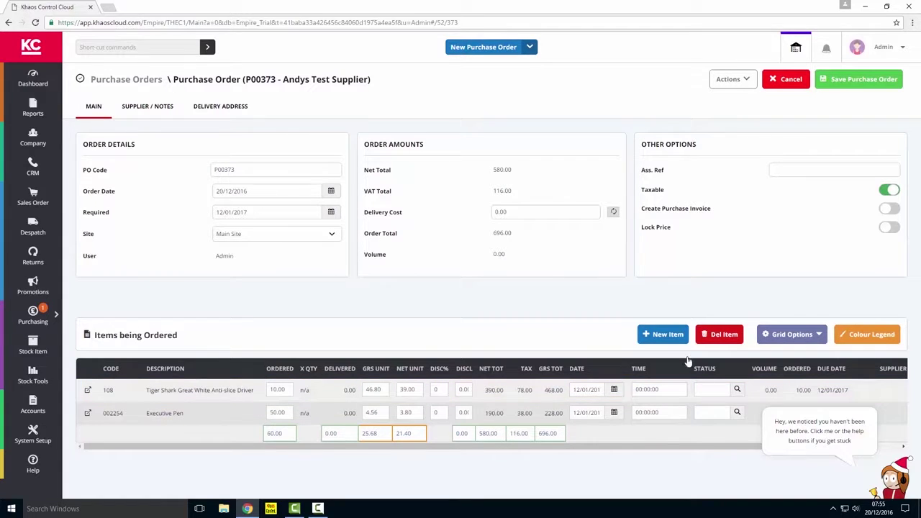
# Add the stock item Highlighter (Orange) to the purchase order
pyautogui.click(666, 335)
pyautogui.click(434, 235)
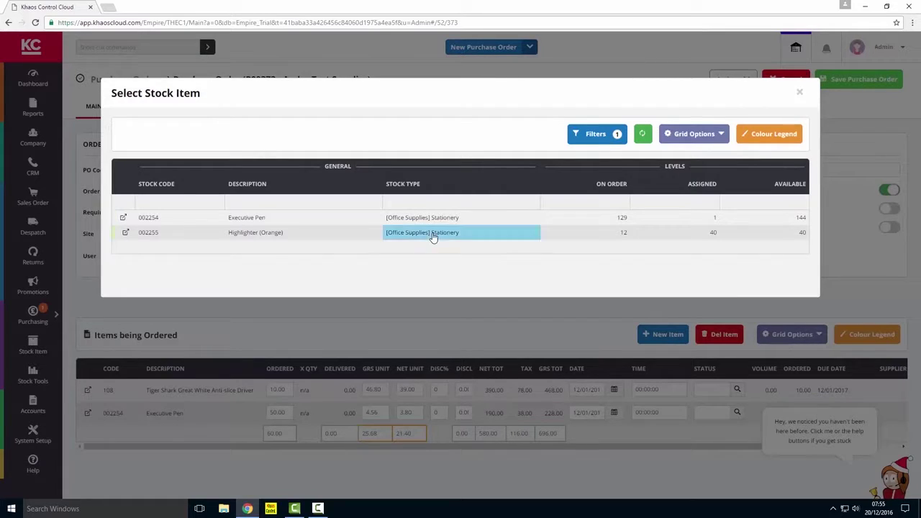
pyautogui.doubleClick(433, 234)
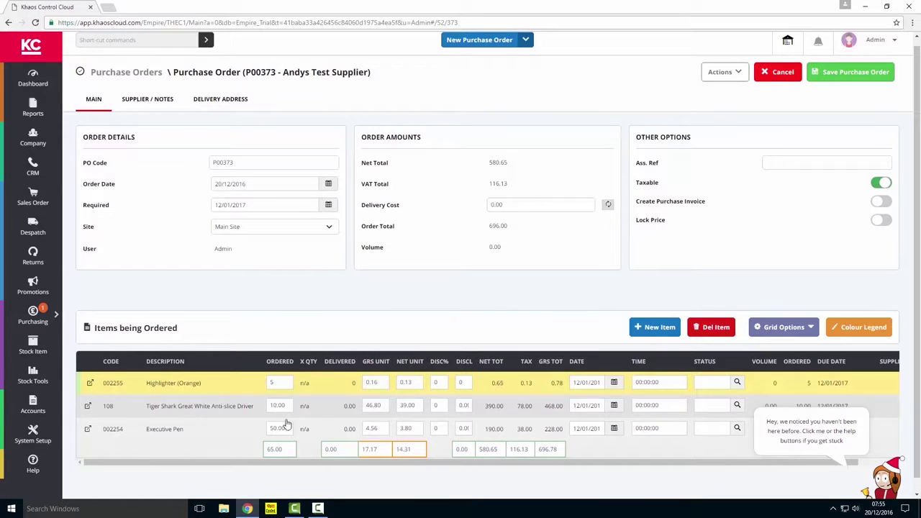
pyautogui.doubleClick(279, 382)
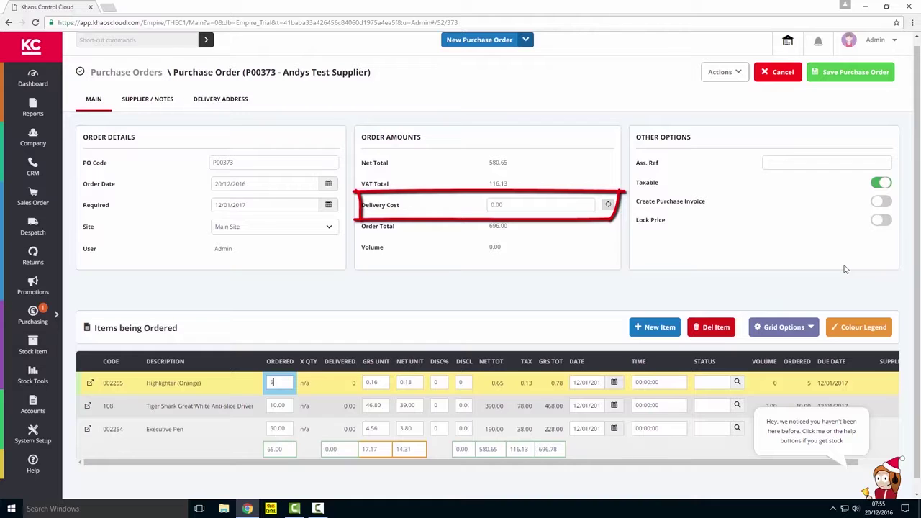
pyautogui.click(797, 163)
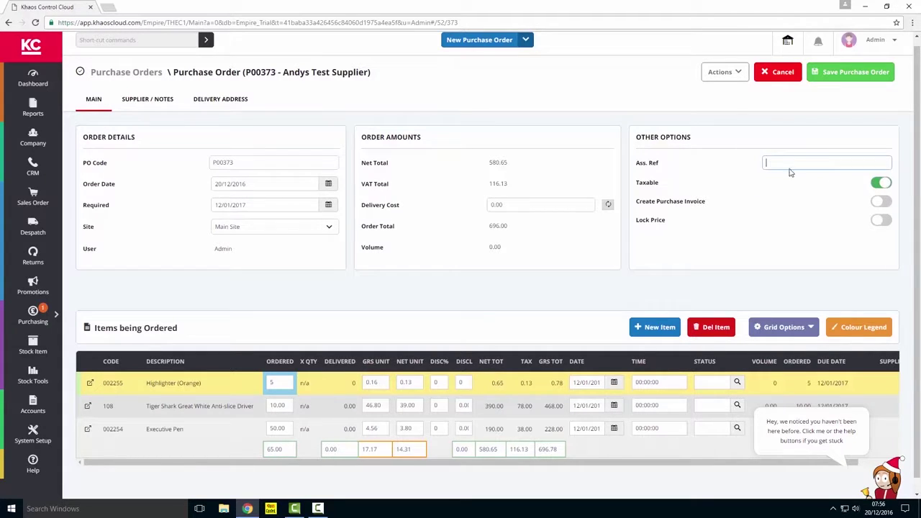
# Review the supplier's details on the purchase order and select the supplier's warehouse address
pyautogui.moveTo(793, 163)
pyautogui.click(152, 102)
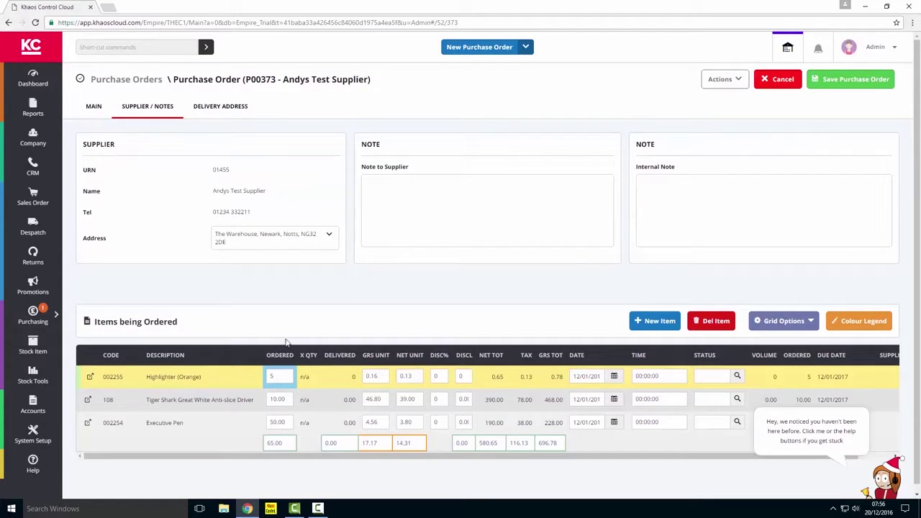
pyautogui.moveTo(245, 240)
pyautogui.moveTo(233, 194)
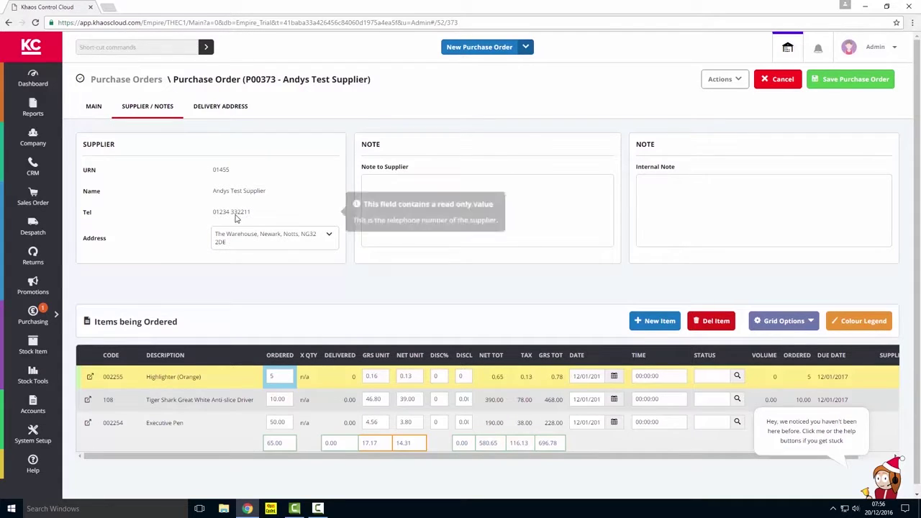
pyautogui.click(274, 241)
pyautogui.click(274, 242)
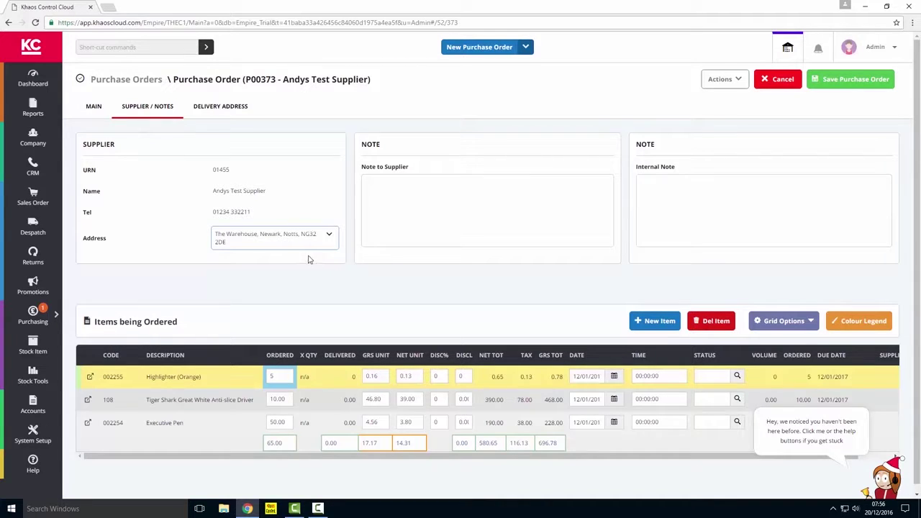
pyautogui.click(271, 245)
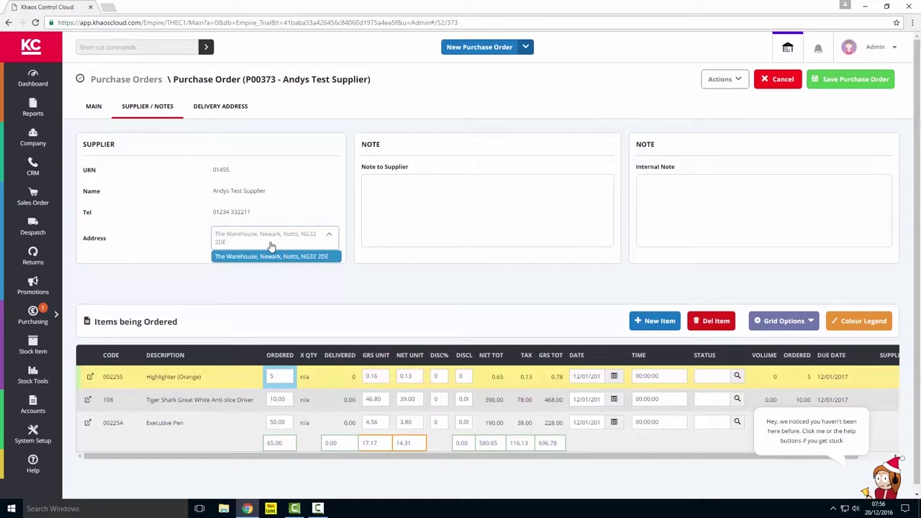
pyautogui.click(271, 252)
# Add the supplier note "Please dont drop the goods" and the internal note "Watch out as they're menaces for dropping stuff."
pyautogui.click(428, 224)
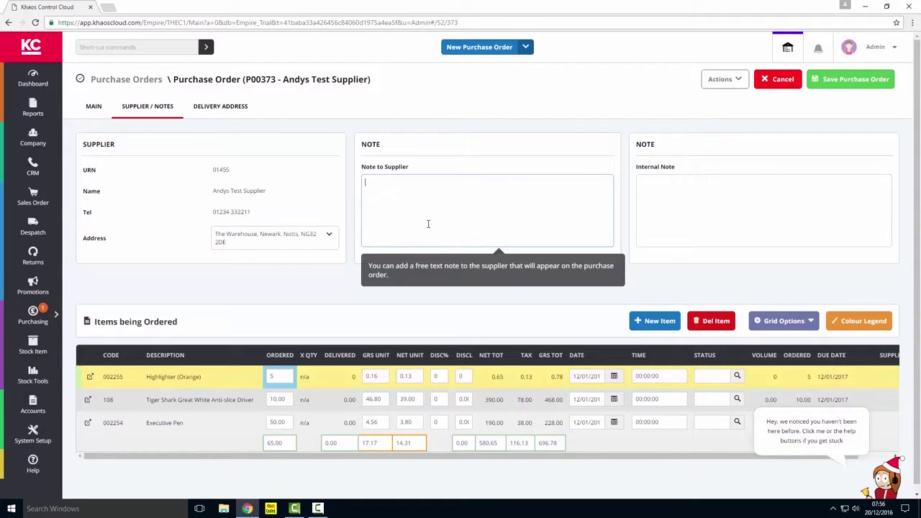
pyautogui.write("Please don't drop the goods")
pyautogui.press('Tab')
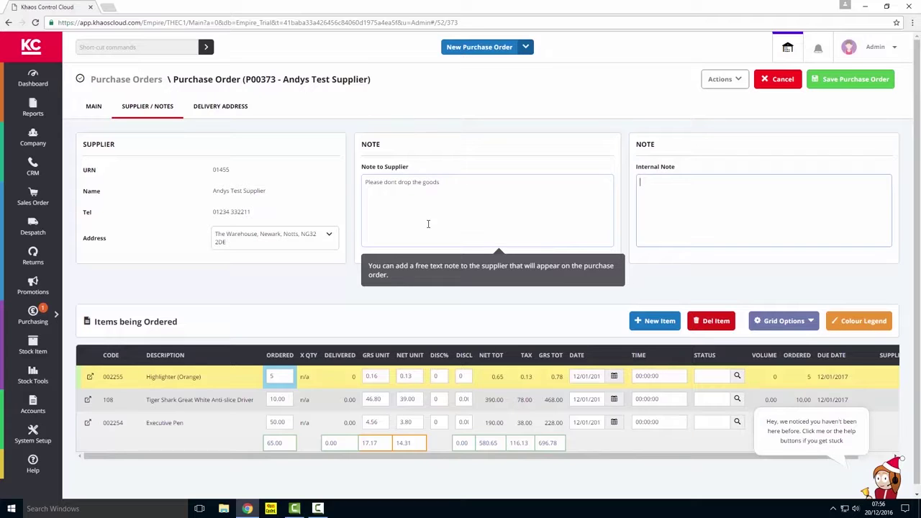
pyautogui.write("Watch out as they're menaces for dropping stuff.")
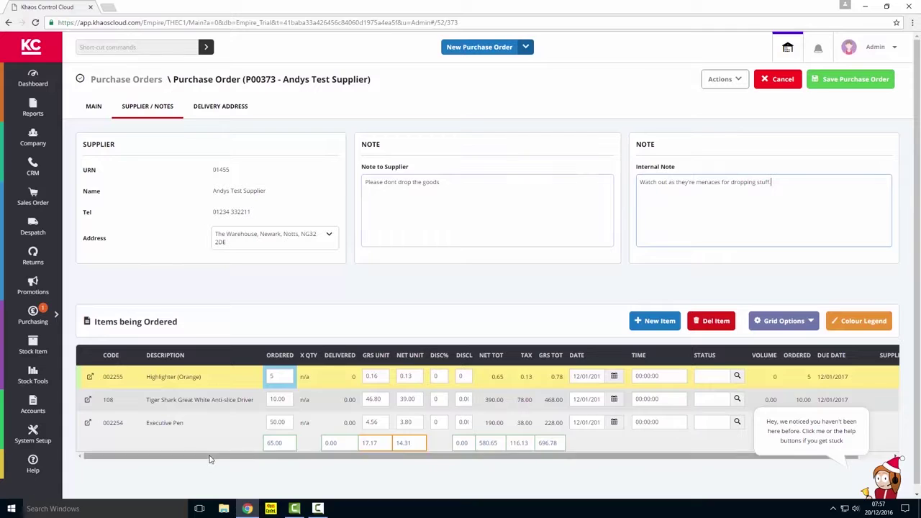
# Check the order's main details and delivery address, and save the purchase order
pyautogui.click(93, 107)
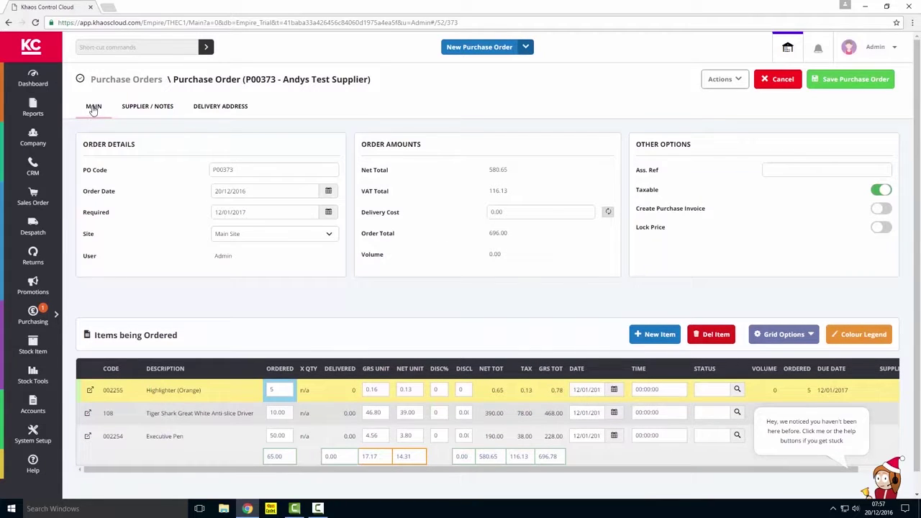
pyautogui.click(232, 113)
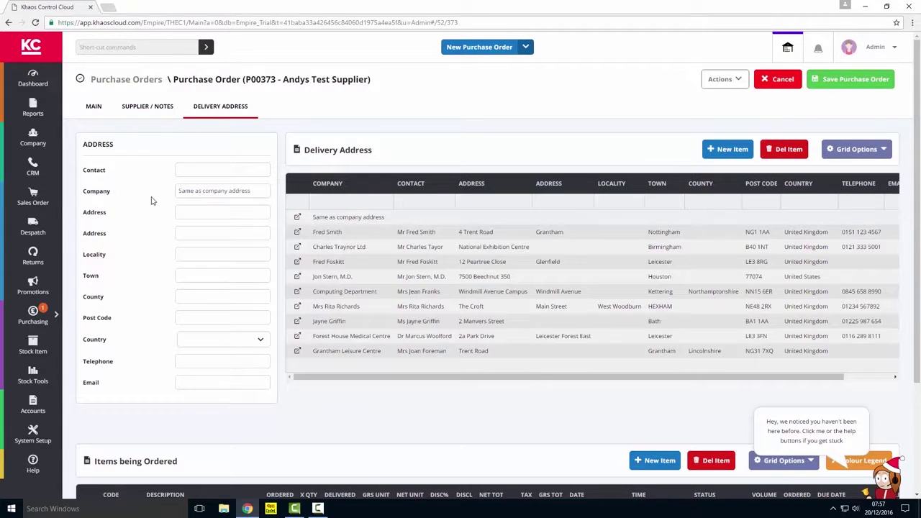
pyautogui.click(858, 81)
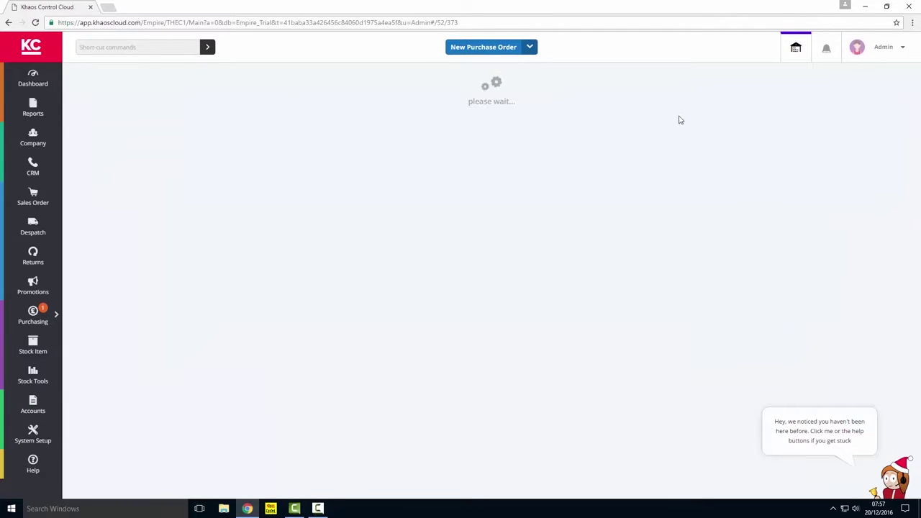